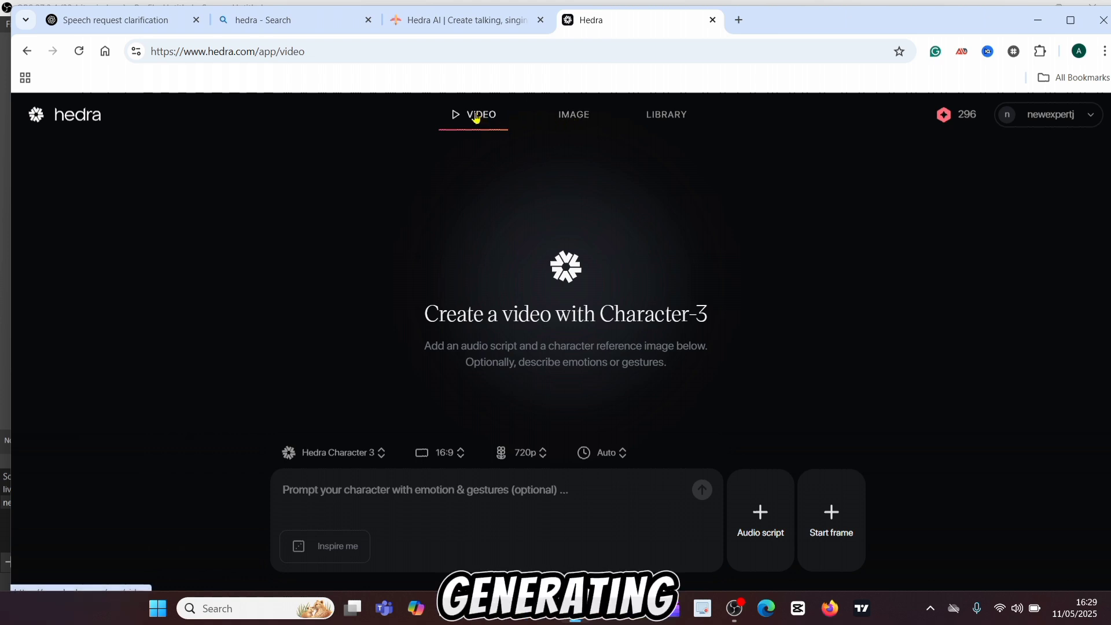
Switch to image generation, keep the 16:9 aspect ratio and set the resolution to 720p.
{"action": "left_click", "coordinate": [570, 119]}
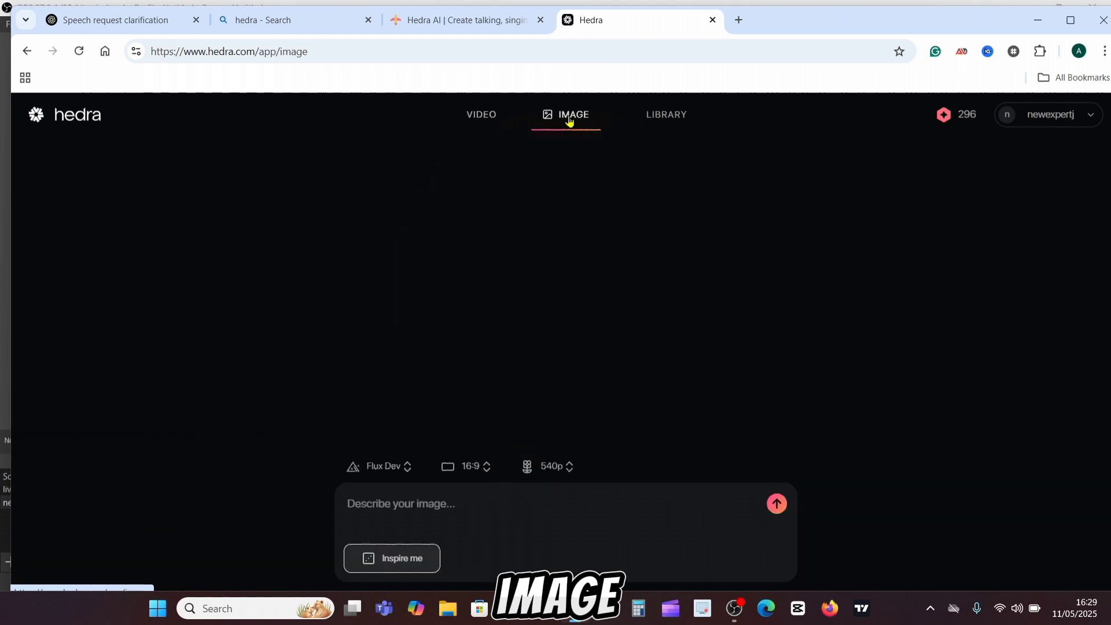
{"action": "left_click", "coordinate": [482, 469]}
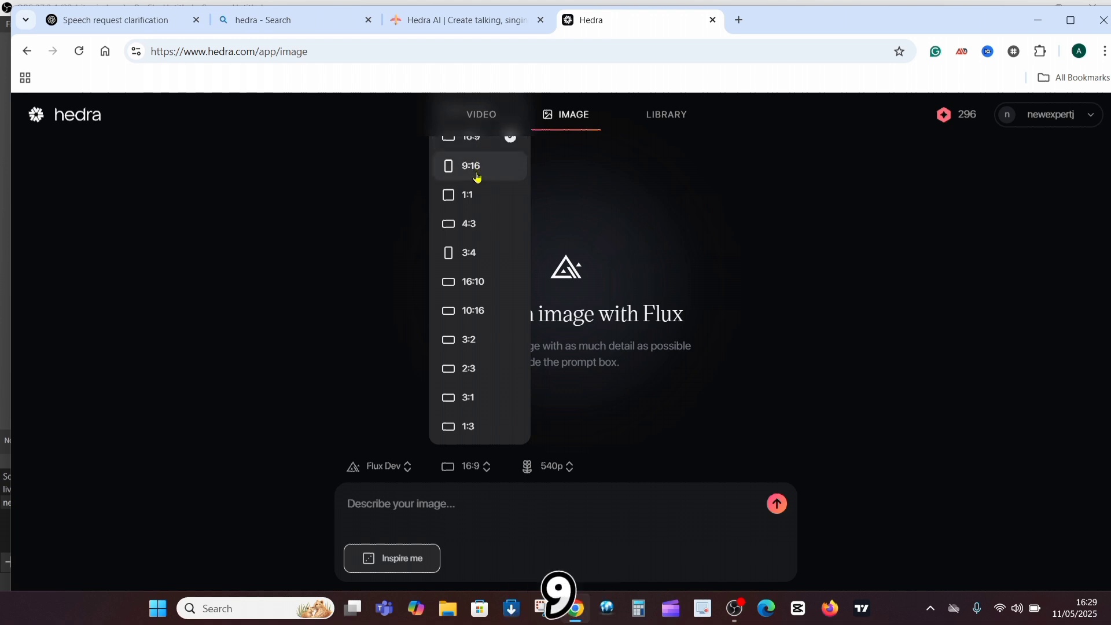
{"action": "left_click", "coordinate": [476, 142]}
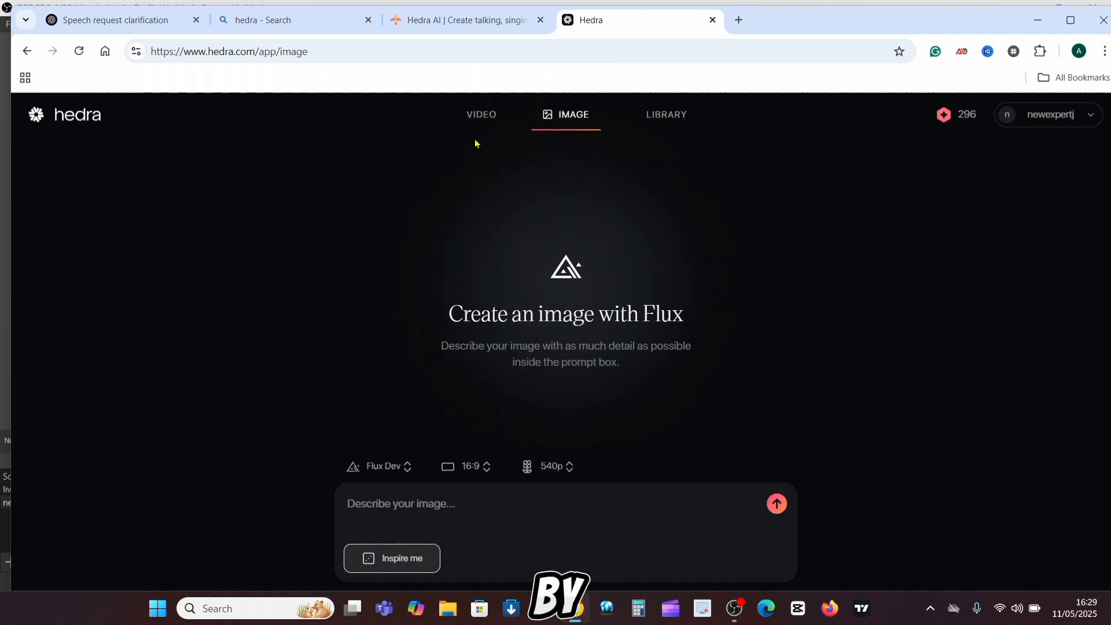
{"action": "left_click", "coordinate": [569, 467]}
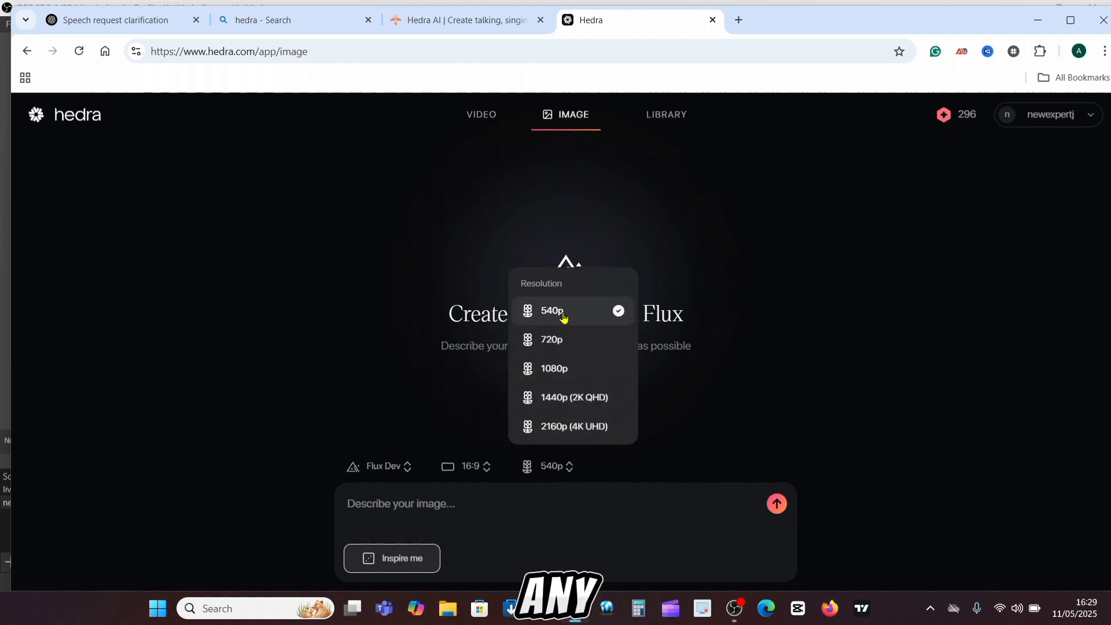
{"action": "left_click", "coordinate": [559, 341]}
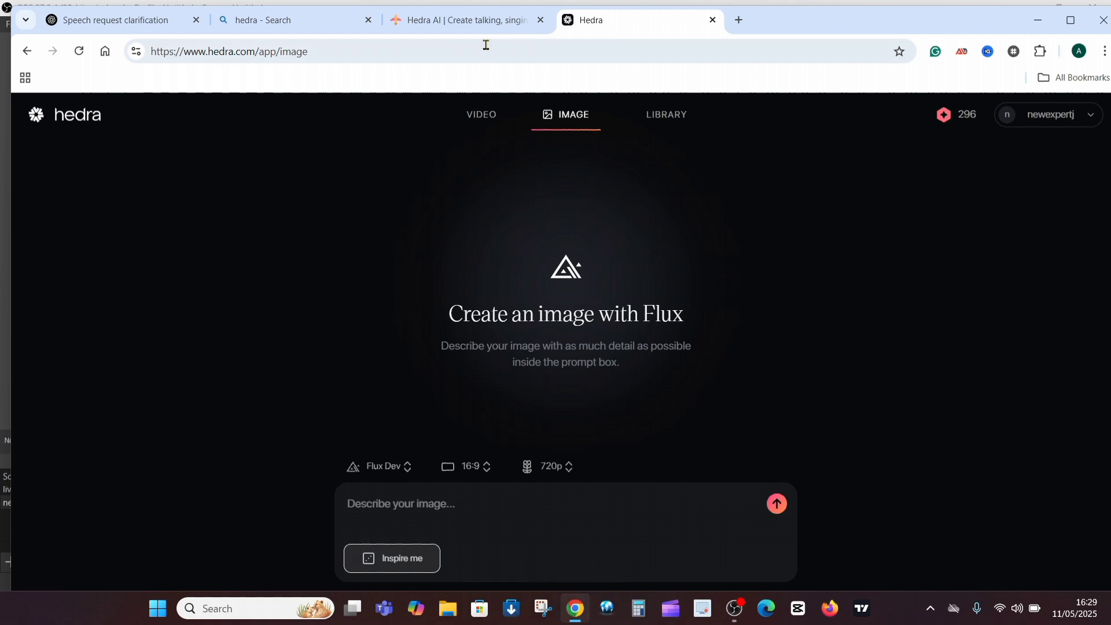
Copy the prompt for a young lady at her office desk in "boss lady" wear from ChatGPT into Hedra's image description.
{"action": "left_click", "coordinate": [128, 26]}
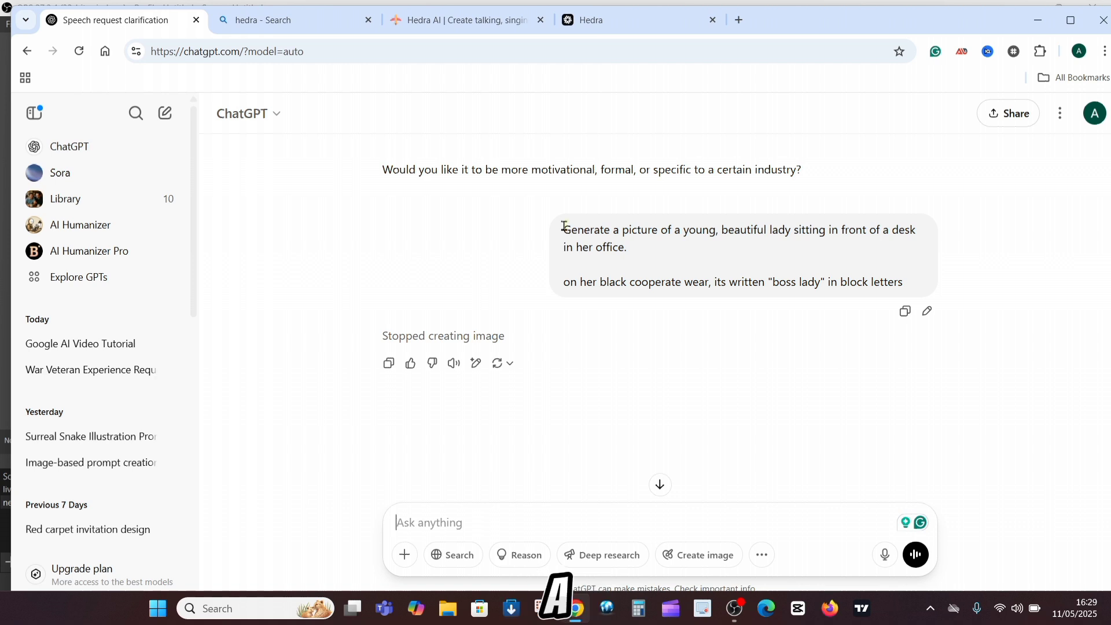
{"action": "left_click_drag", "start_coordinate": [565, 225], "coordinate": [905, 284]}
{"action": "right_click", "coordinate": [559, 287]}
{"action": "left_click", "coordinate": [579, 298]}
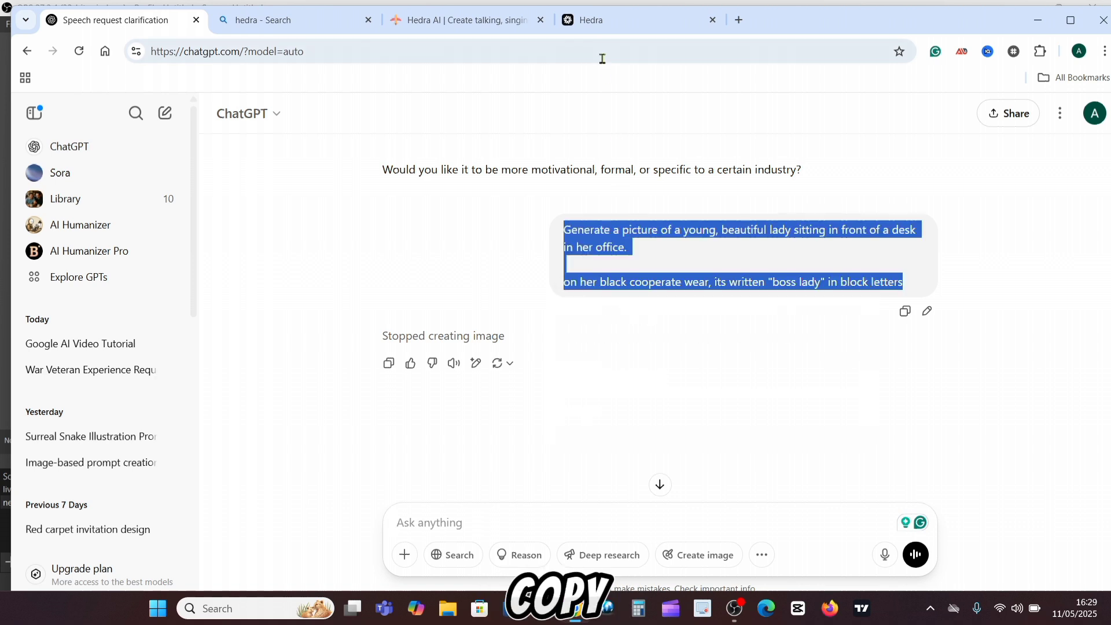
{"action": "left_click", "coordinate": [607, 26]}
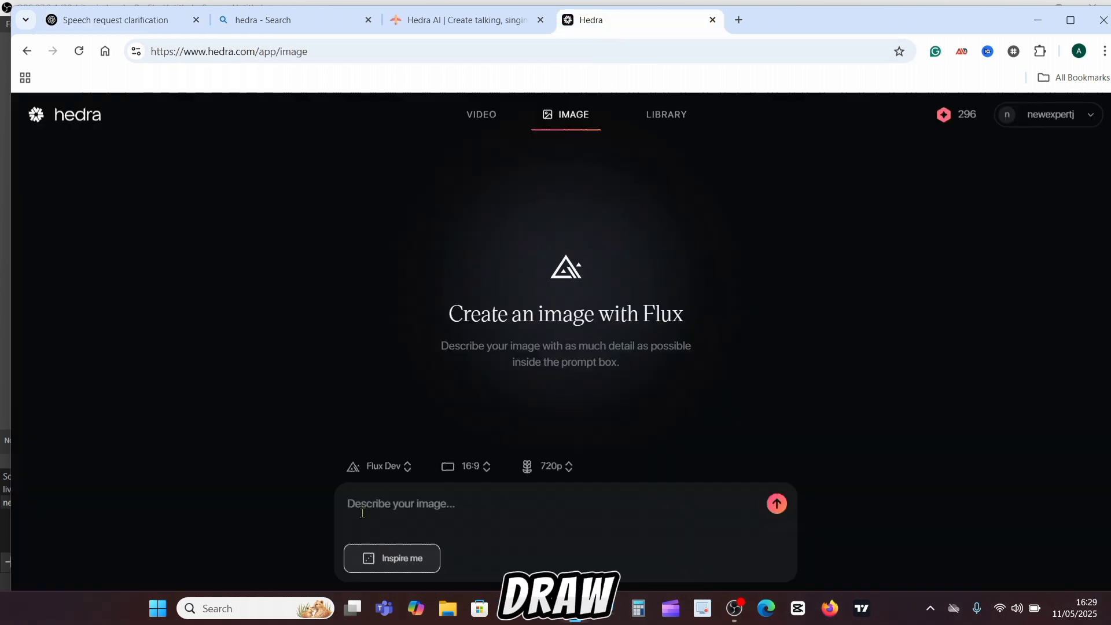
{"action": "left_click", "coordinate": [362, 513]}
{"action": "right_click", "coordinate": [366, 513]}
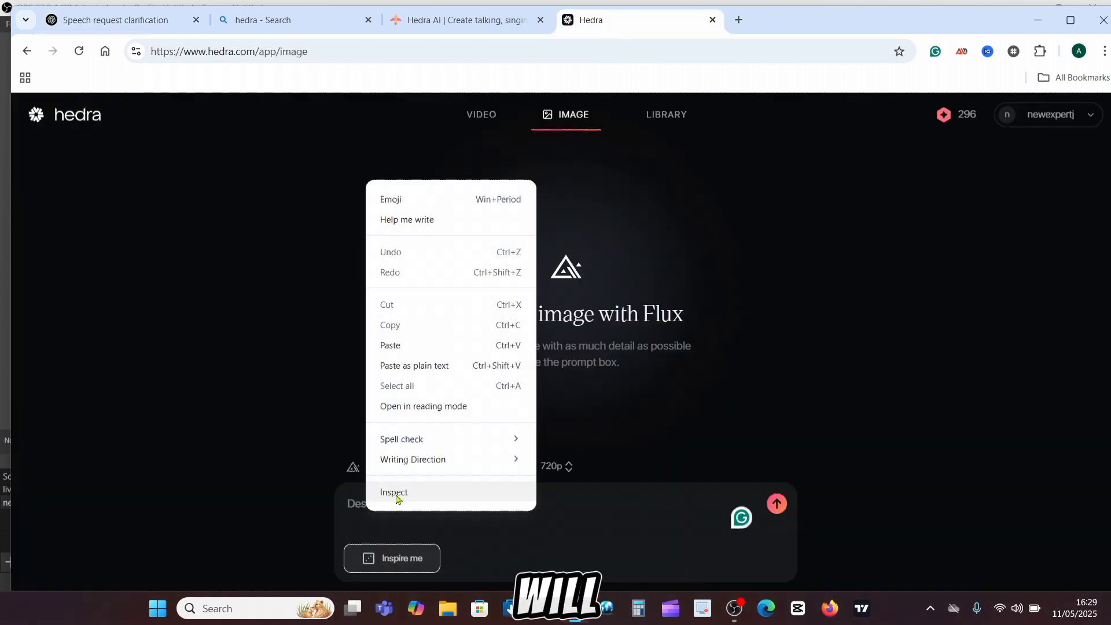
{"action": "left_click", "coordinate": [404, 346]}
{"action": "scroll", "coordinate": [482, 520], "scroll_direction": "up", "scroll_amount": 2}
{"action": "scroll", "coordinate": [482, 520], "scroll_direction": "down", "scroll_amount": 2}
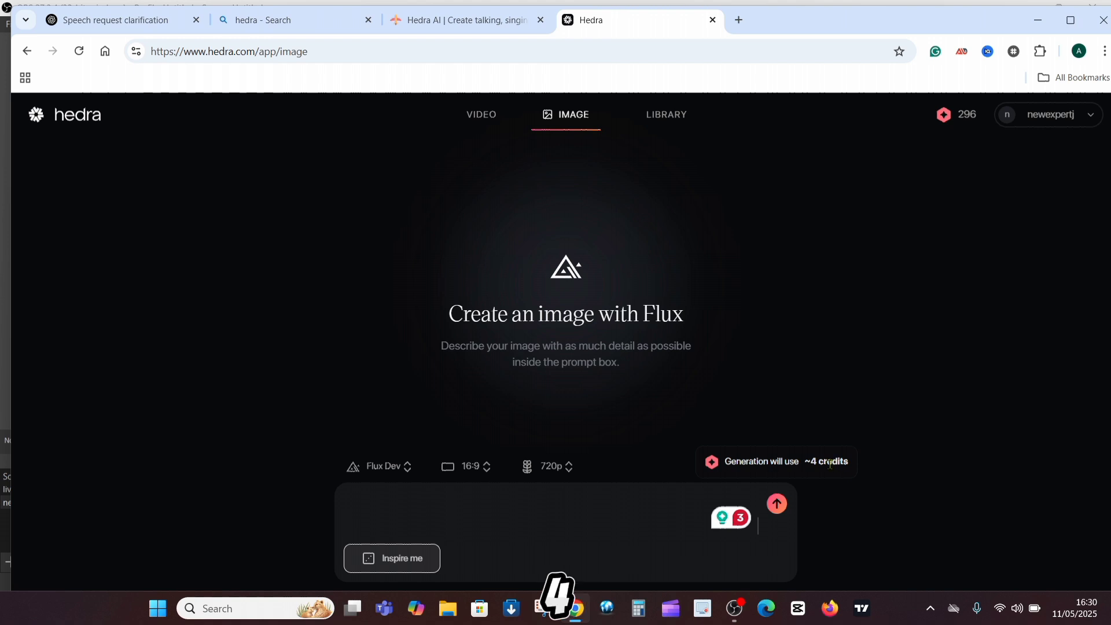
Generate the image from the pasted prompt and download the result.
{"action": "left_click", "coordinate": [778, 507]}
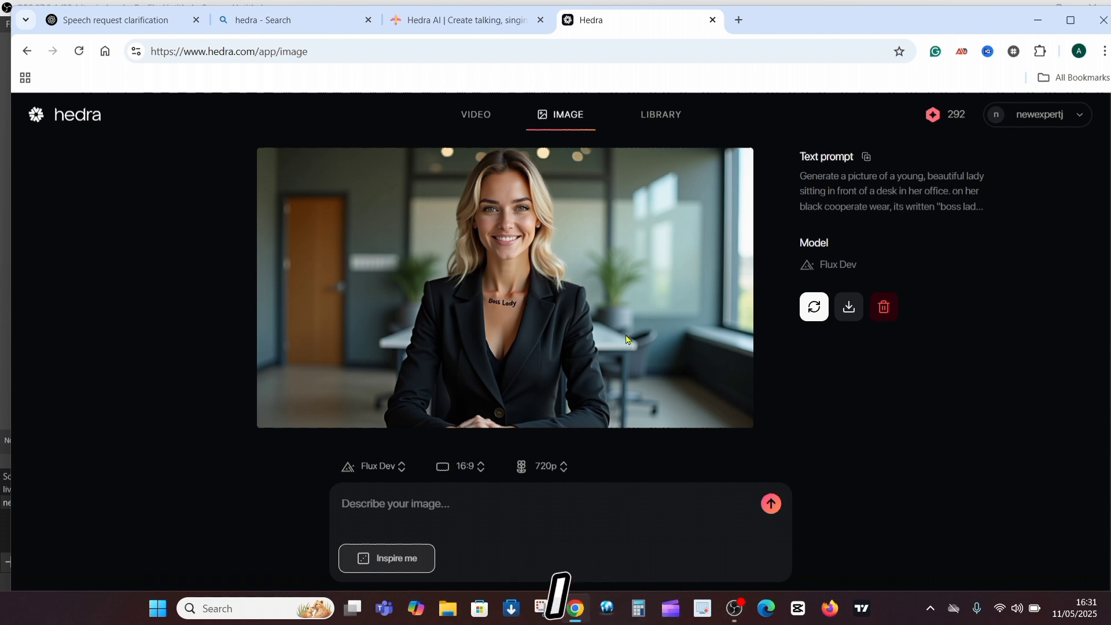
{"action": "left_click", "coordinate": [854, 314]}
{"action": "mouse_move", "coordinate": [999, 105]}
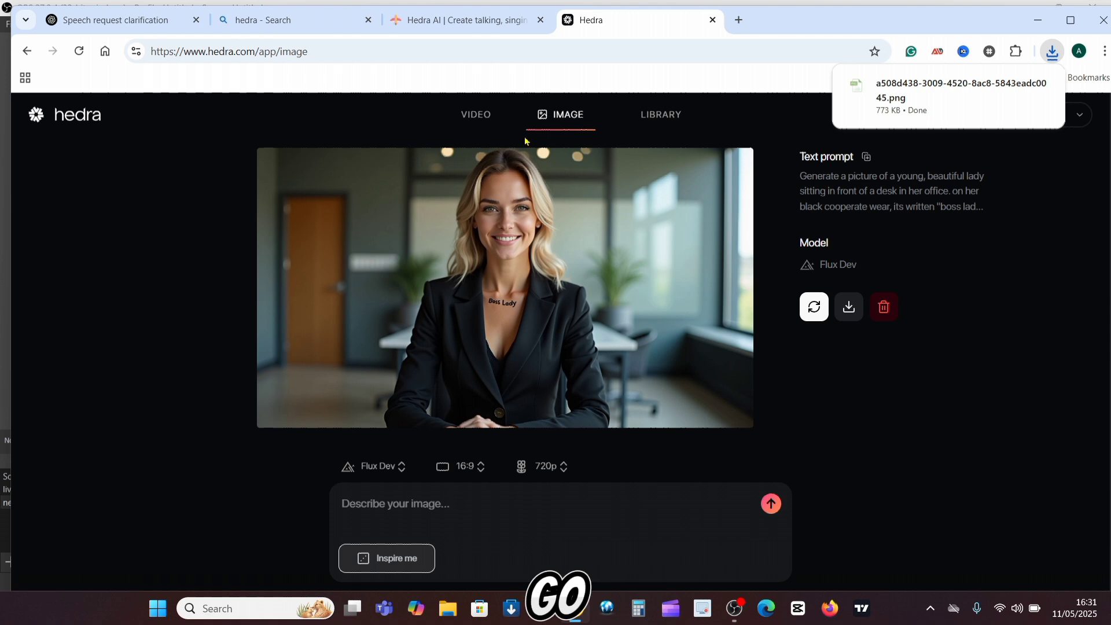
Switch to video generation and paste the same office lady prompt as the character prompt.
{"action": "left_click", "coordinate": [488, 116]}
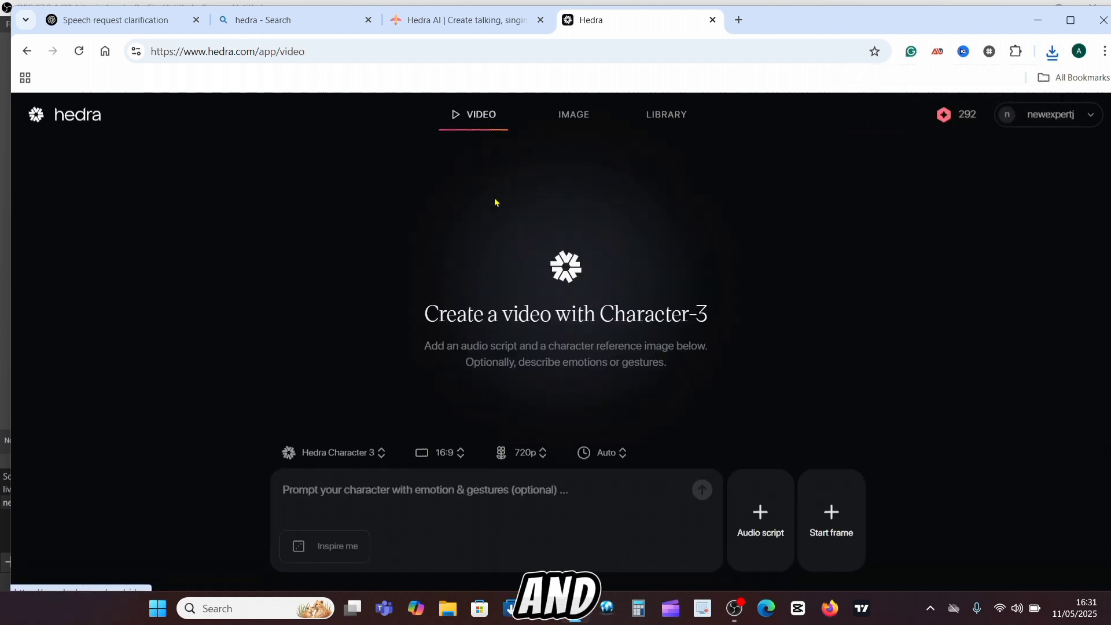
{"action": "left_click", "coordinate": [466, 492]}
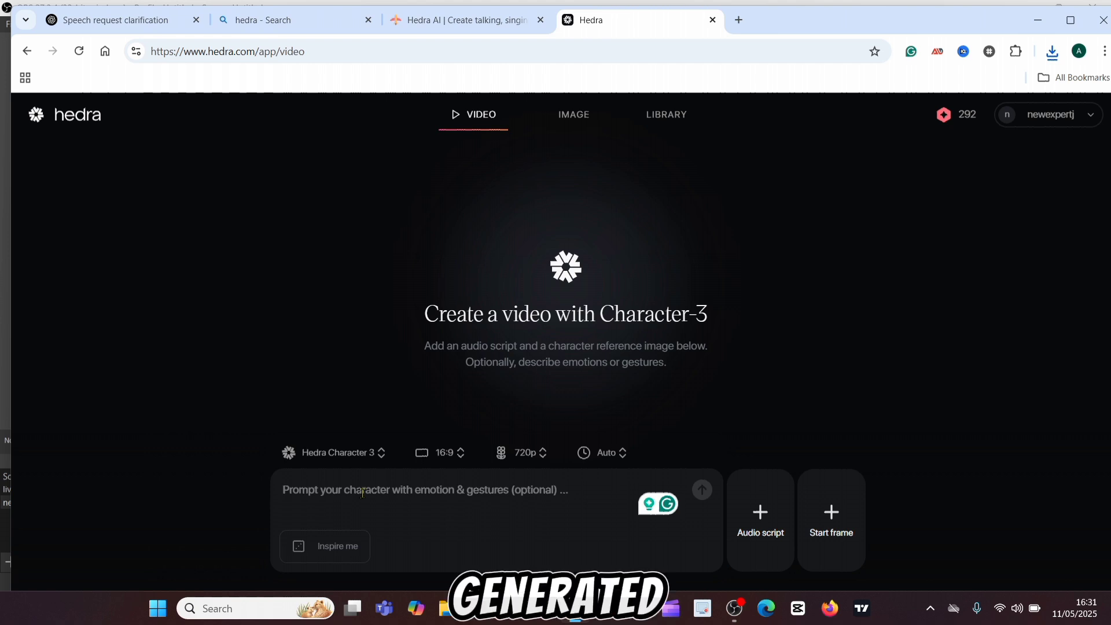
{"action": "right_click", "coordinate": [363, 492]}
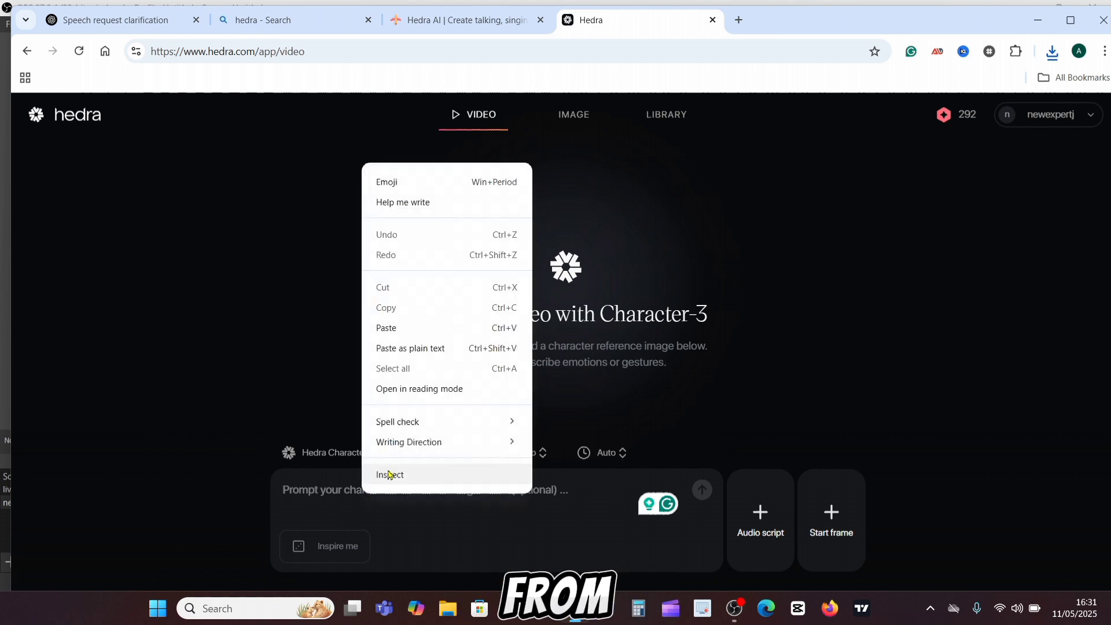
{"action": "left_click", "coordinate": [409, 330]}
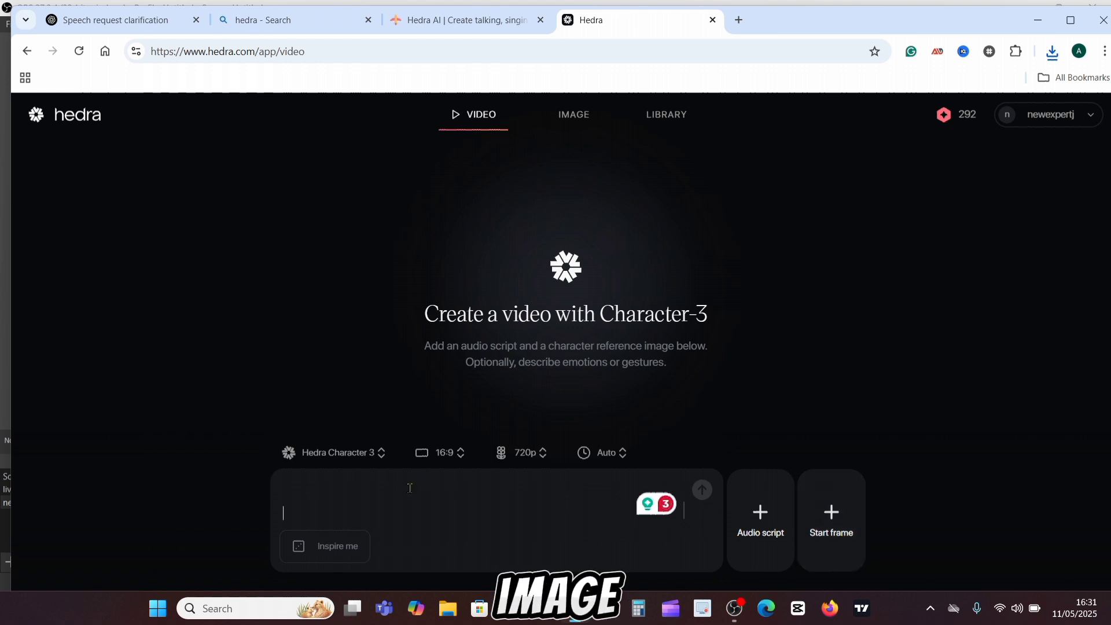
{"action": "type", "text": "Generate a picture of a young, beautiful lady sitting in front of a desk in her office.  on her black corporate wear, its written \"boss lady\" in block letters"}
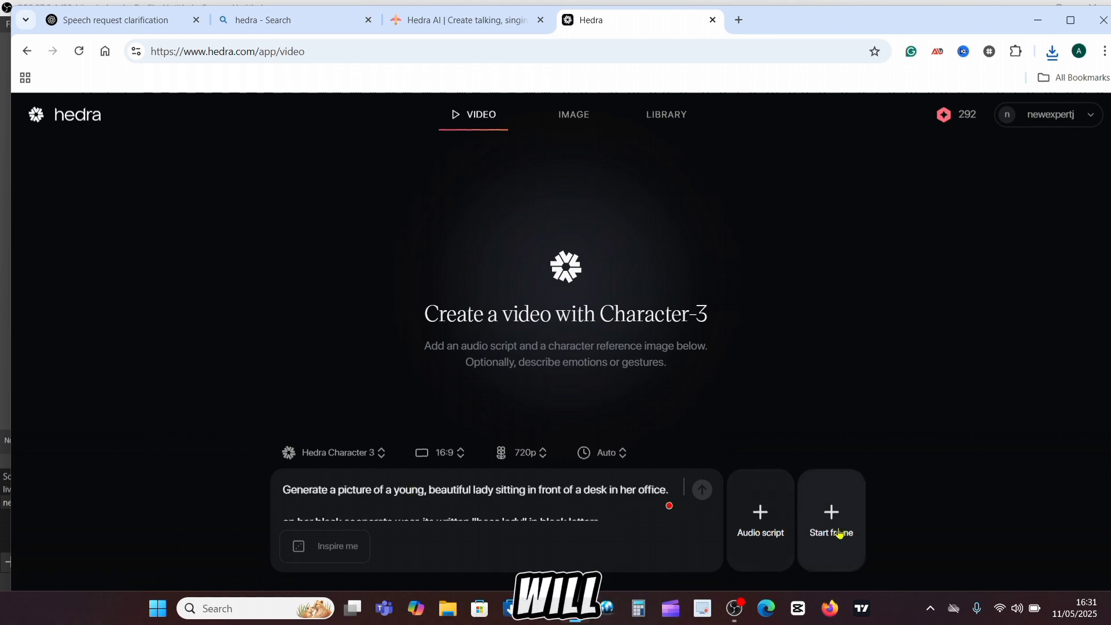
{"action": "left_click", "coordinate": [841, 533]}
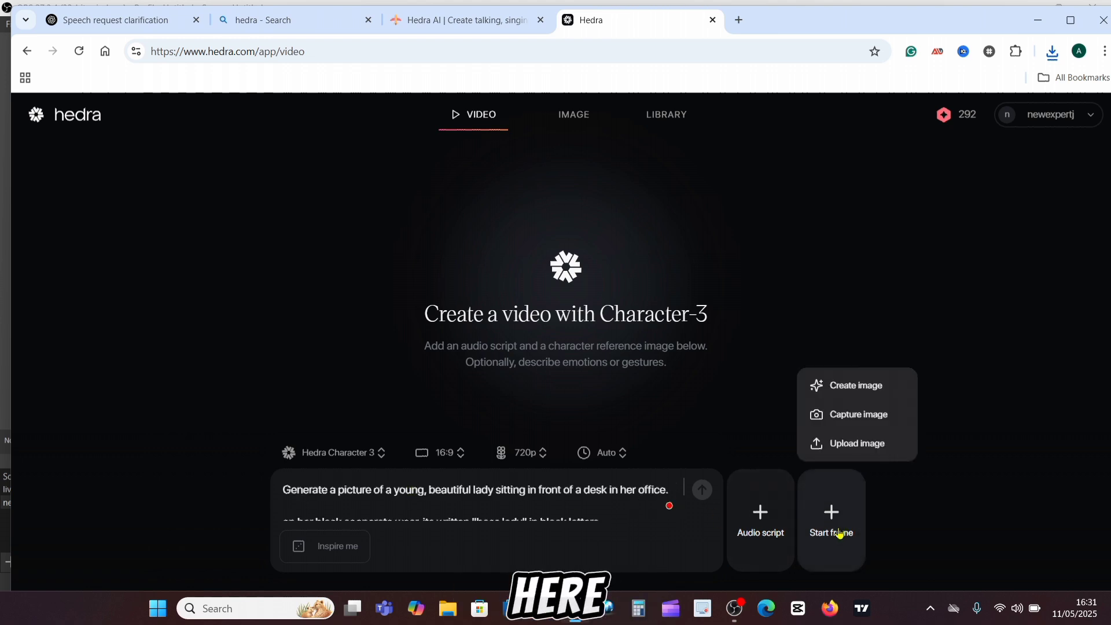
{"action": "left_click", "coordinate": [851, 444]}
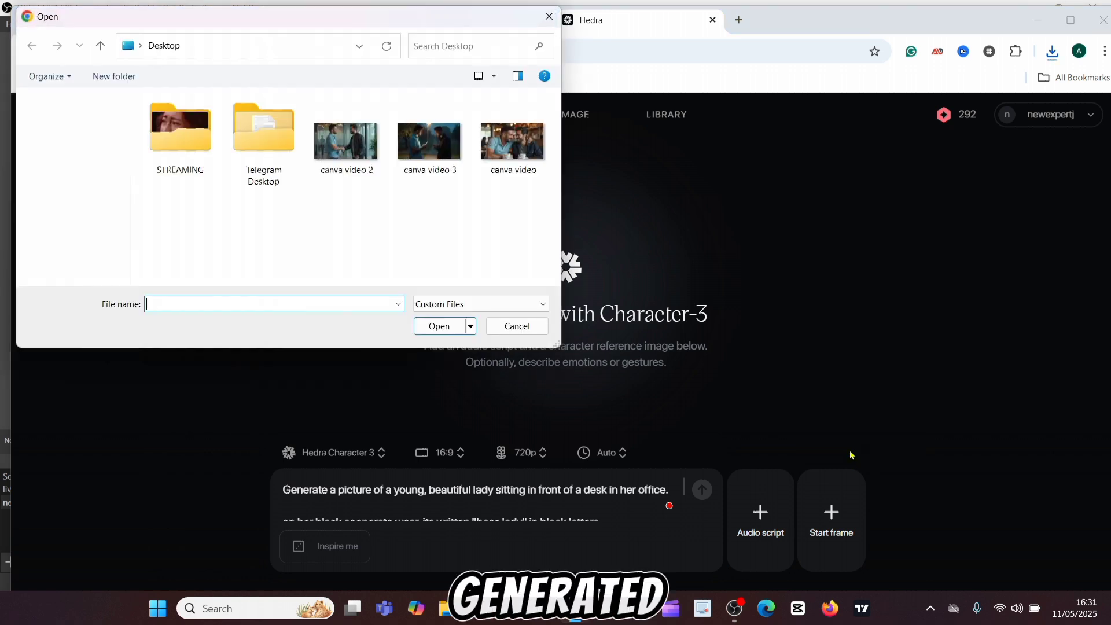
{"action": "left_click", "coordinate": [291, 141]}
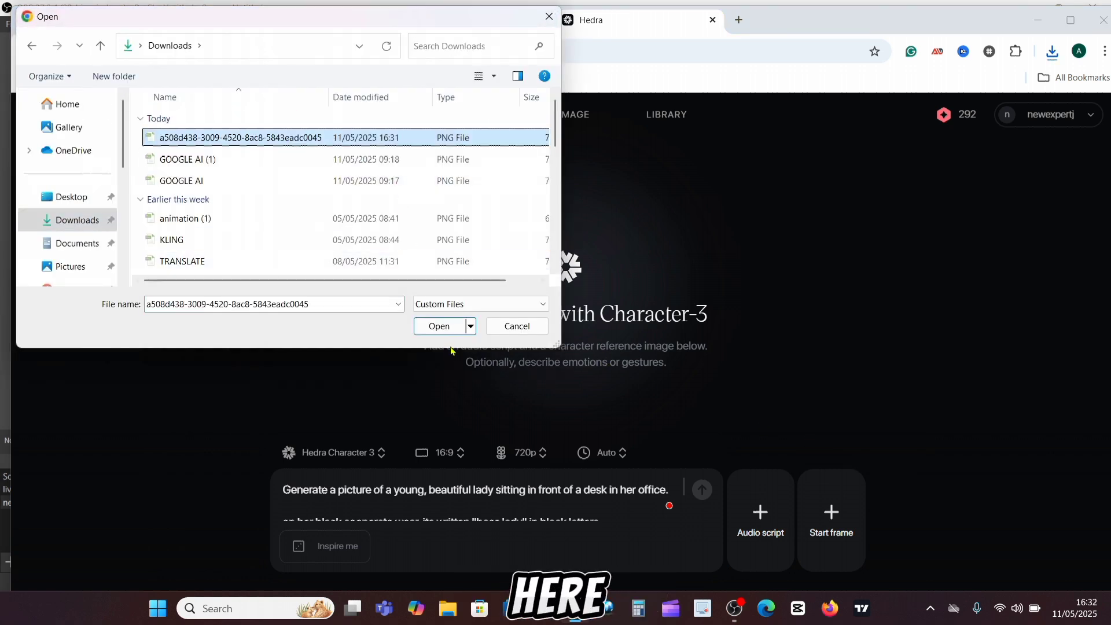
{"action": "left_click", "coordinate": [440, 326]}
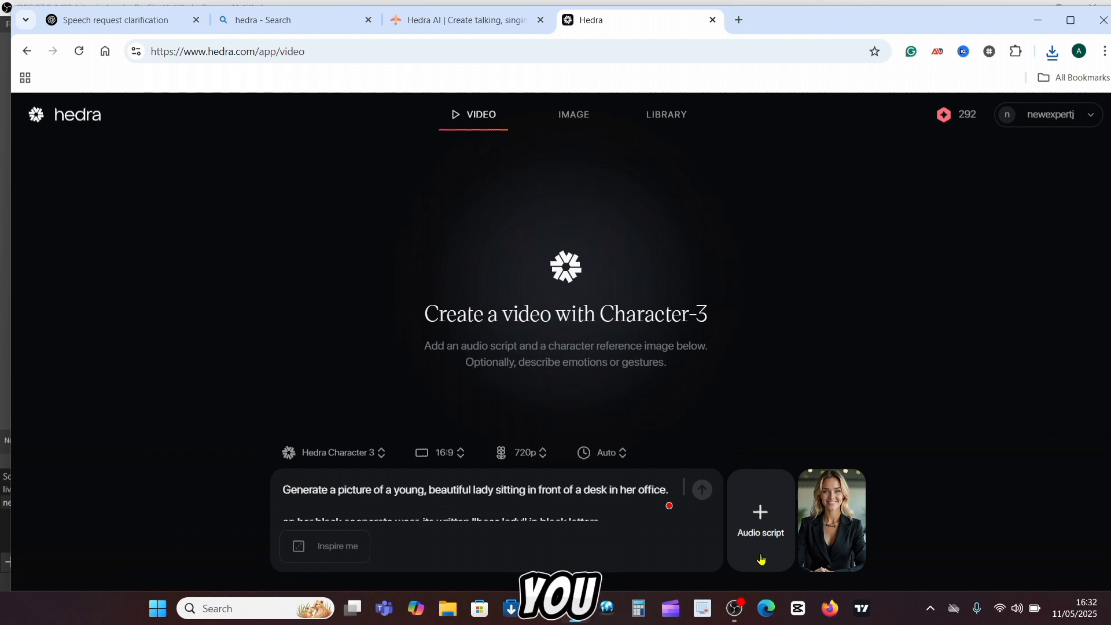
Set up generated speech as the audio script, search the voices for "adam", preview the Adam voice and select it.
{"action": "left_click", "coordinate": [767, 523]}
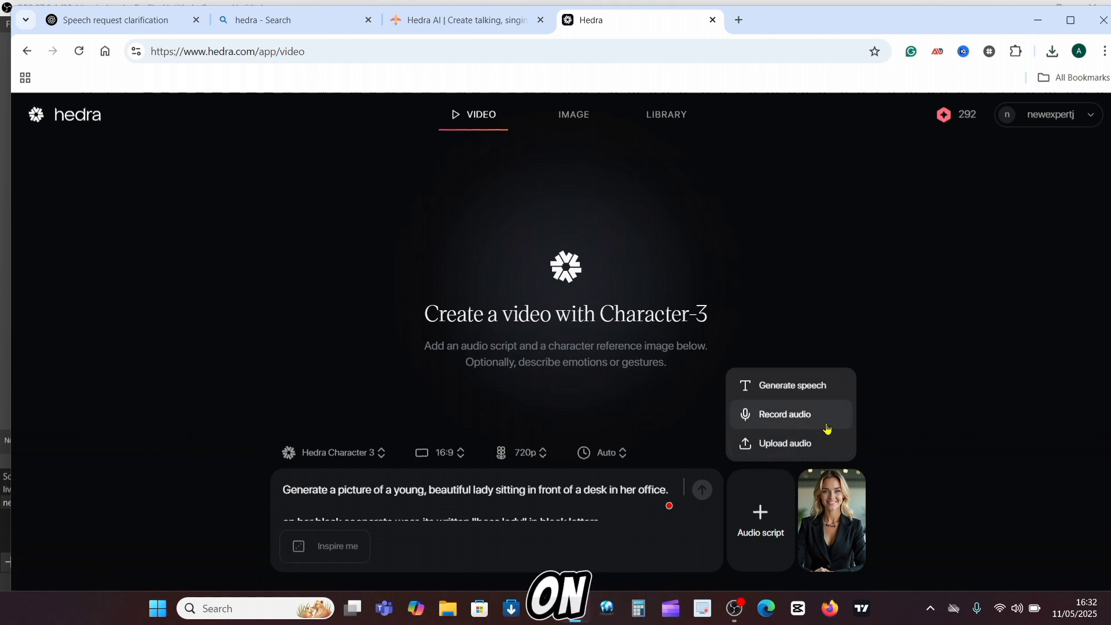
{"action": "left_click", "coordinate": [787, 392]}
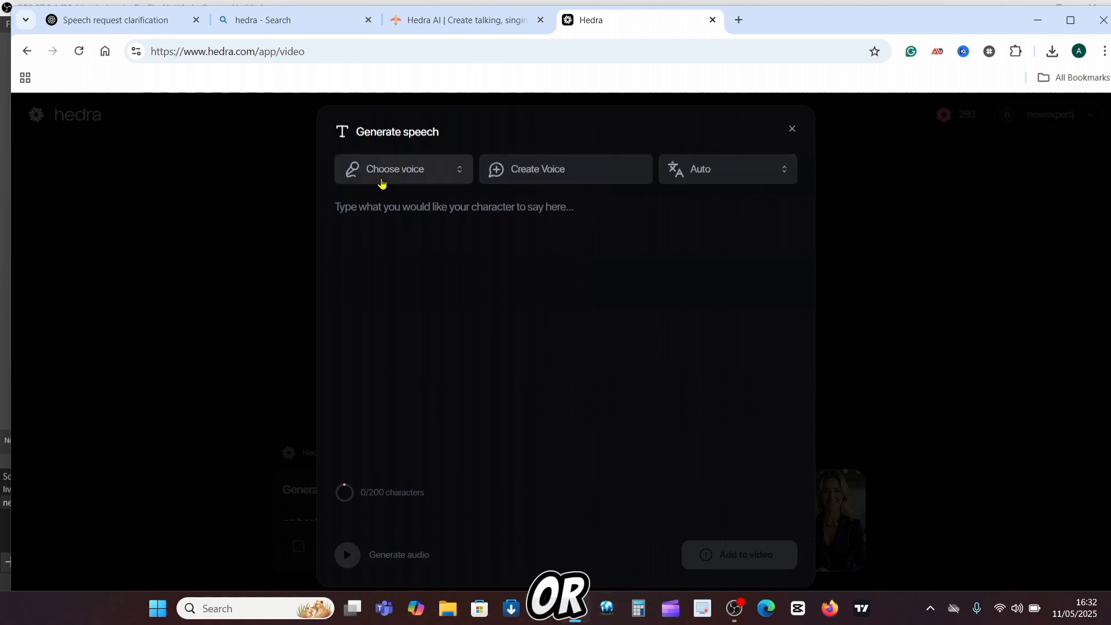
{"action": "left_click", "coordinate": [459, 172]}
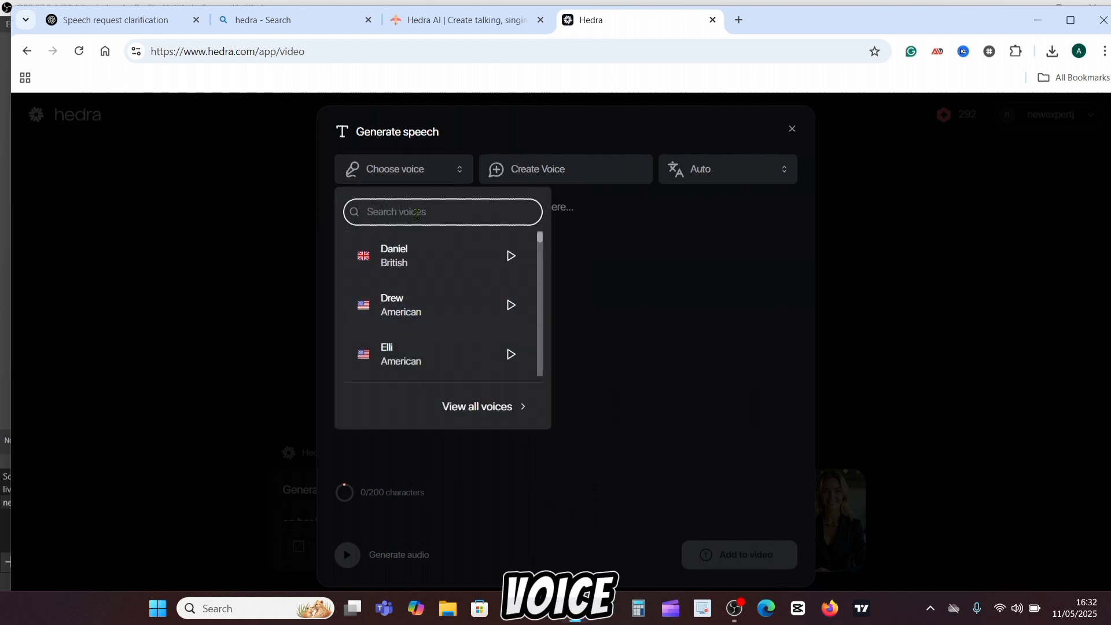
{"action": "type", "text": "adam"}
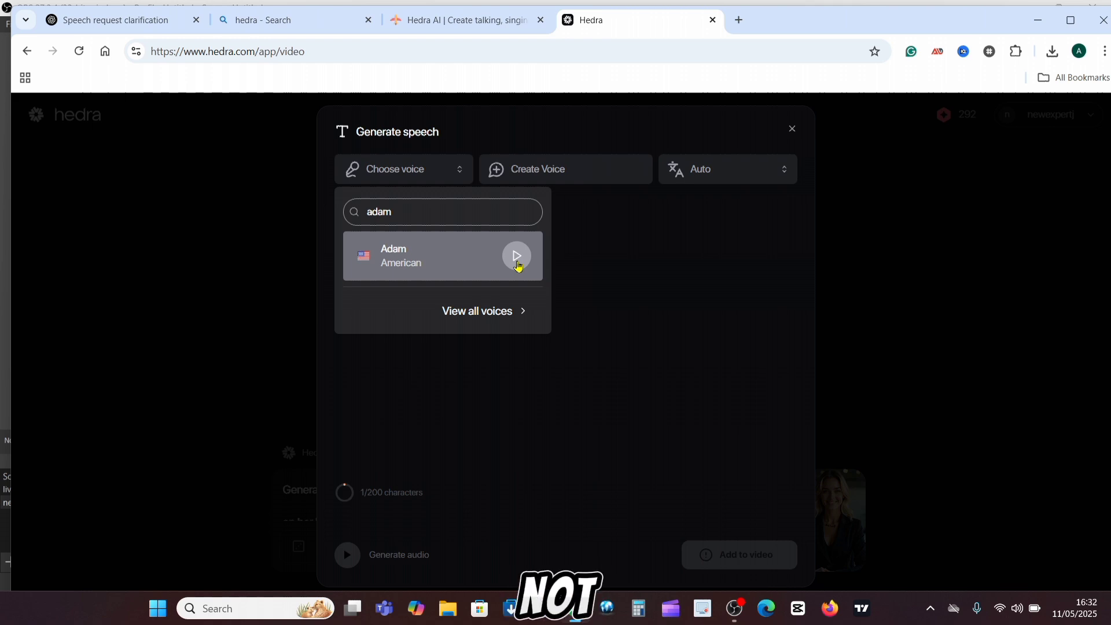
{"action": "left_click", "coordinate": [516, 256]}
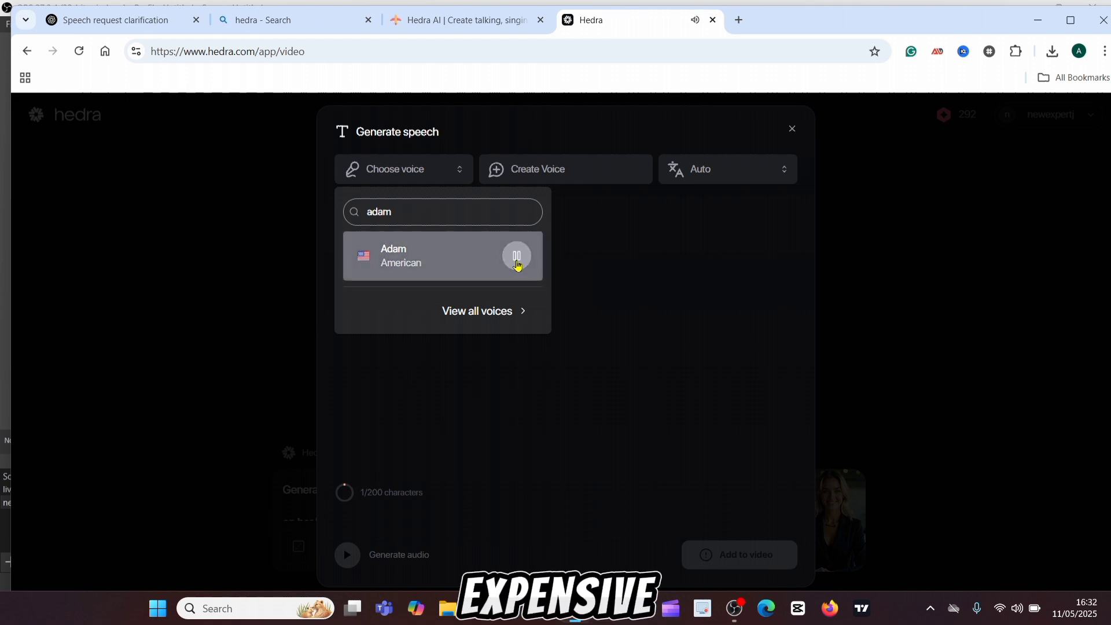
{"action": "left_click", "coordinate": [417, 268]}
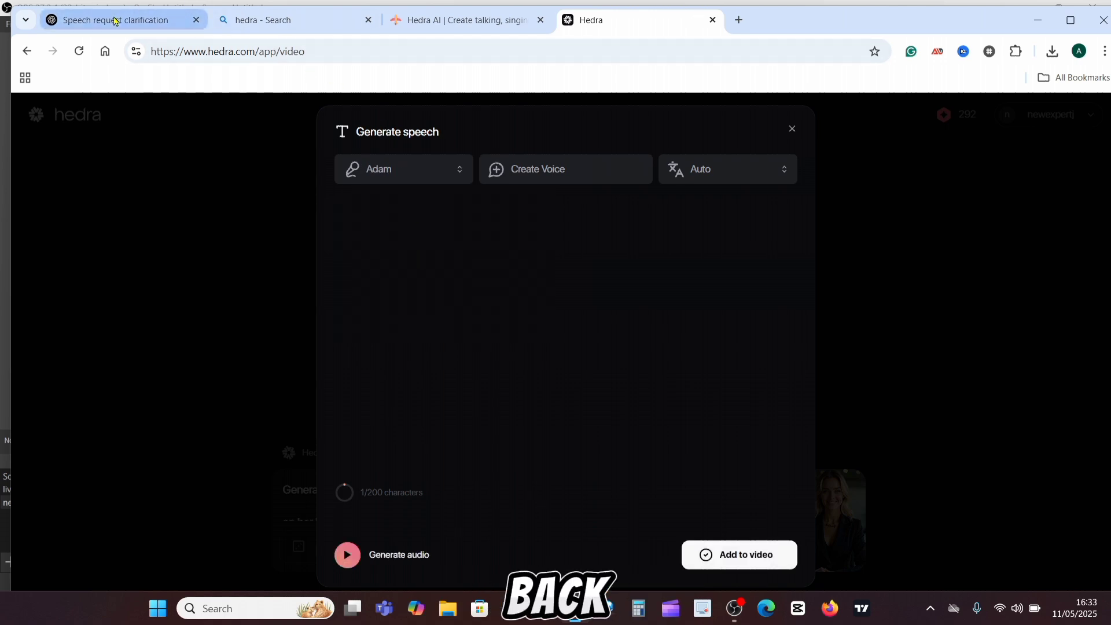
Copy the Boss Lady's One-Minute Speech from ChatGPT into Hedra's speech text and add it to the video.
{"action": "left_click", "coordinate": [168, 9]}
{"action": "scroll", "coordinate": [548, 216], "scroll_direction": "up", "scroll_amount": 10}
{"action": "scroll", "coordinate": [548, 215], "scroll_direction": "down", "scroll_amount": 5}
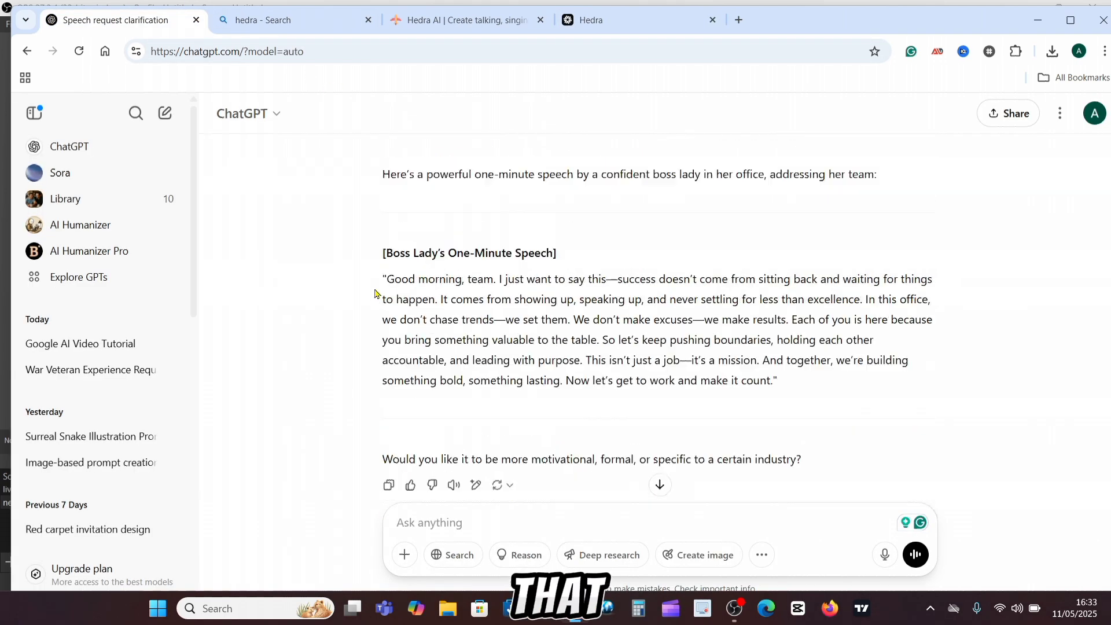
{"action": "left_click_drag", "start_coordinate": [387, 280], "coordinate": [779, 382]}
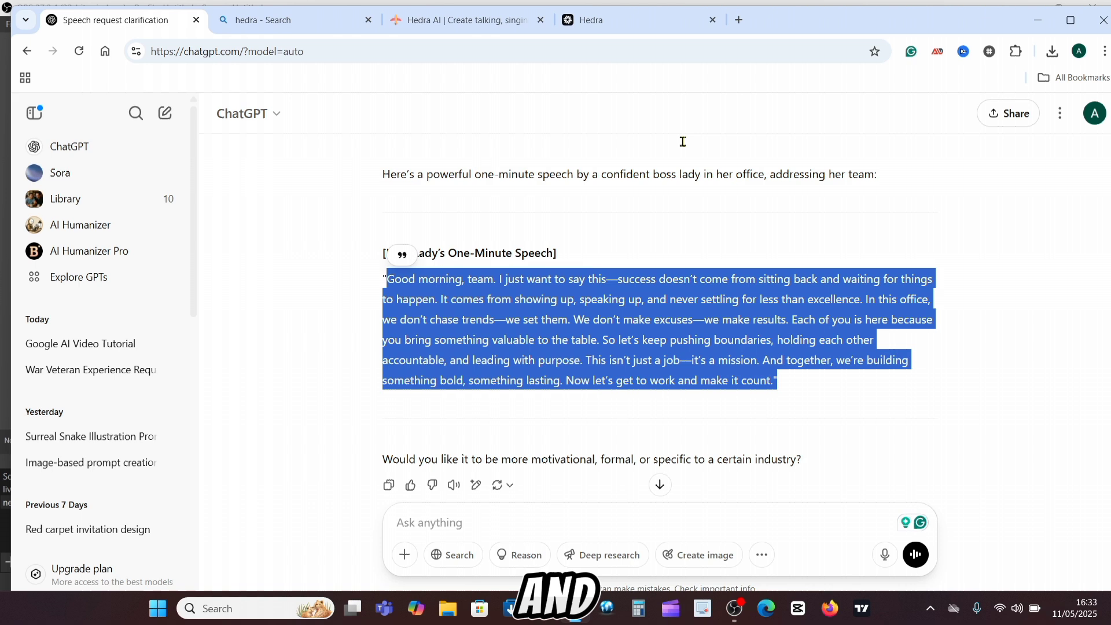
{"action": "left_click", "coordinate": [610, 23]}
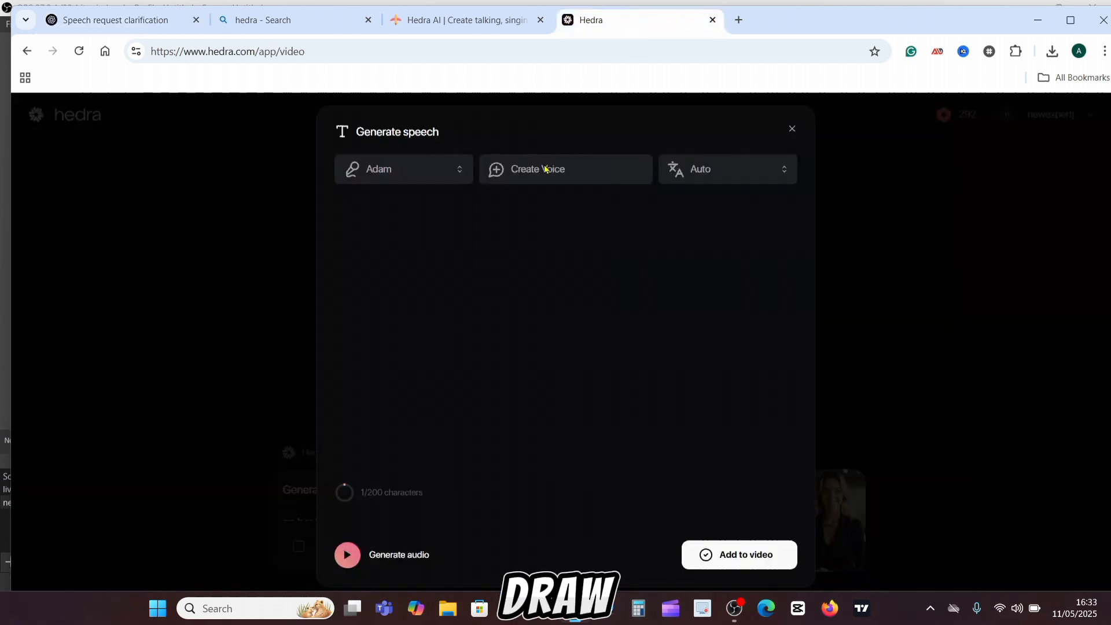
{"action": "right_click", "coordinate": [444, 253]}
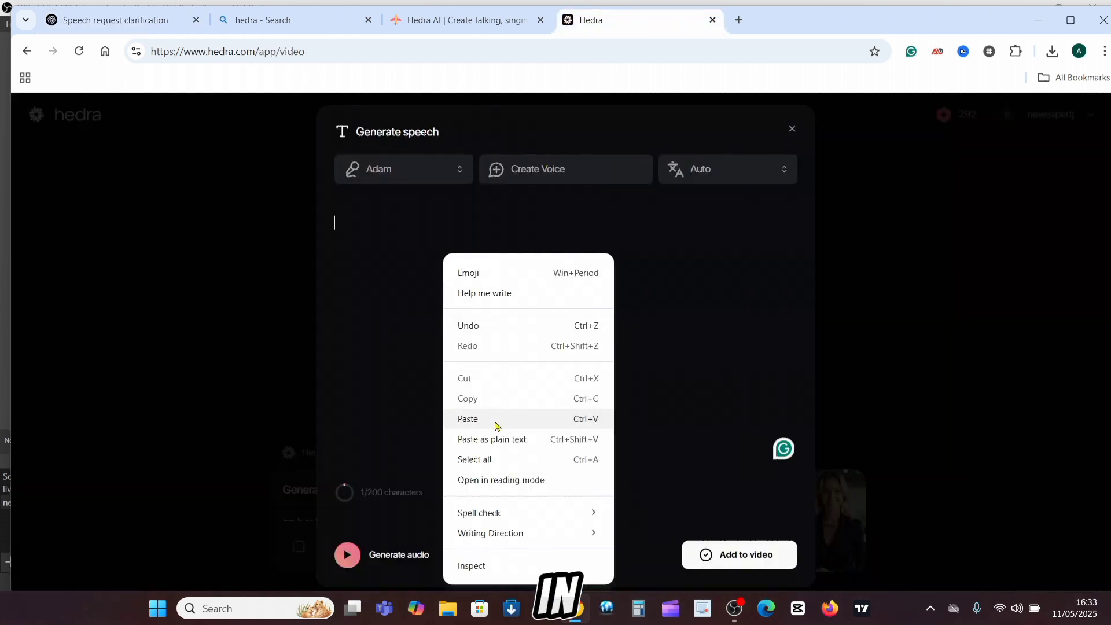
{"action": "left_click", "coordinate": [497, 420]}
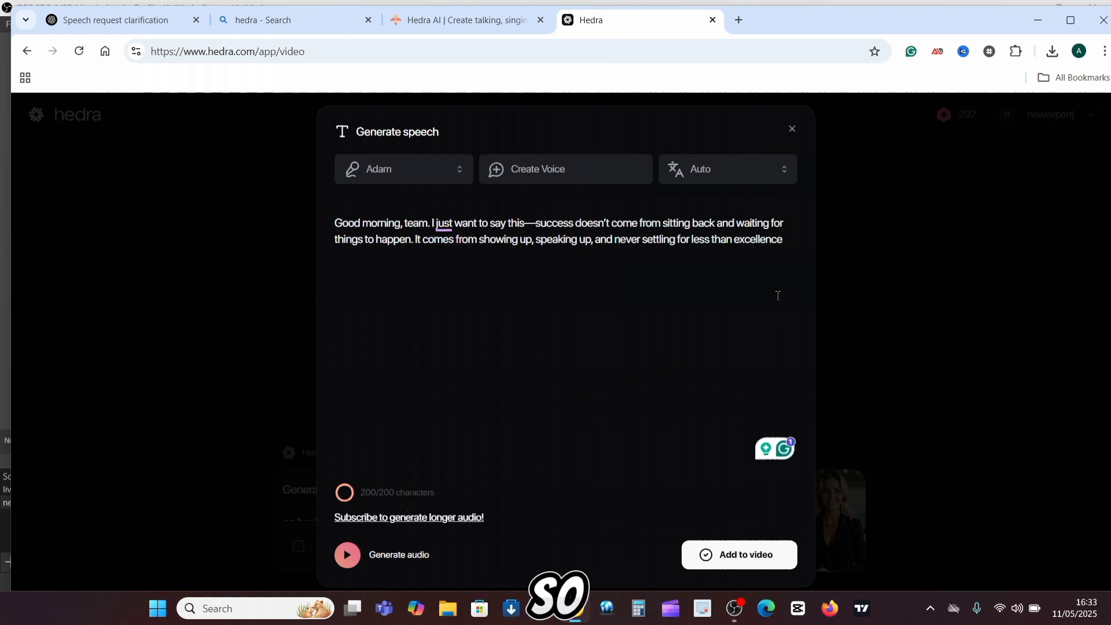
{"action": "left_click", "coordinate": [725, 559]}
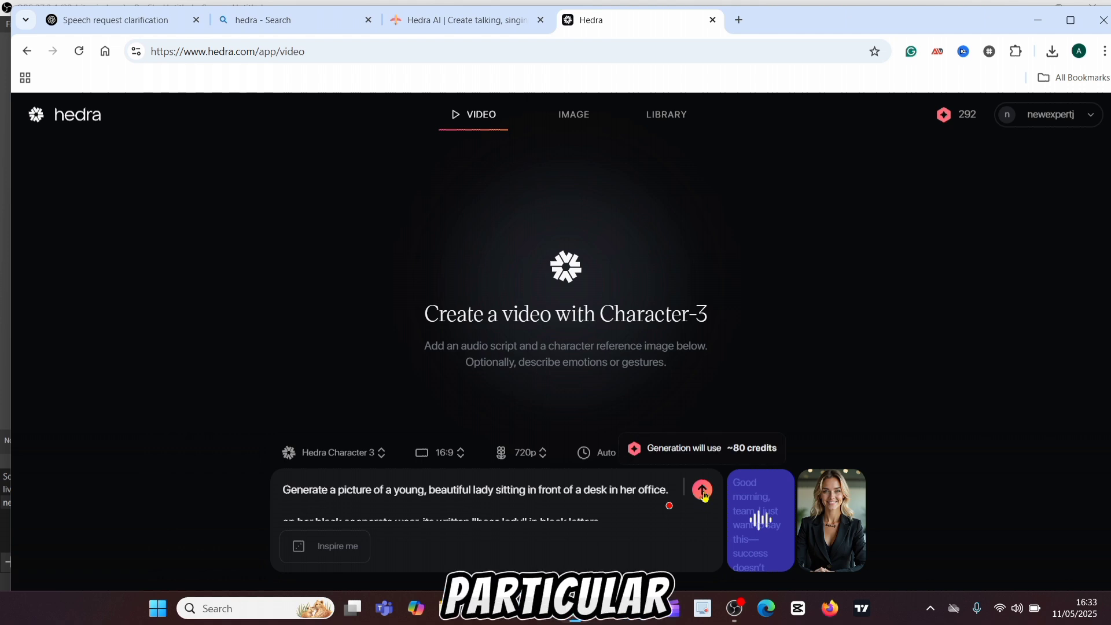
Generate the talking video by continuing in the free queue without upgrading, and play the result.
{"action": "left_click", "coordinate": [703, 495]}
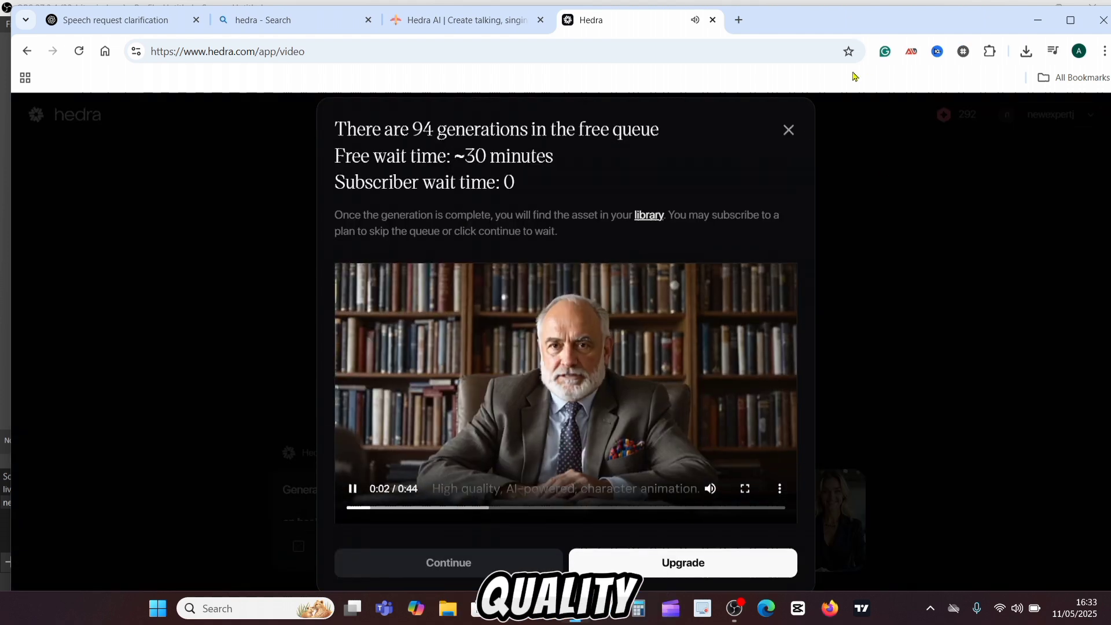
{"action": "left_click", "coordinate": [790, 131]}
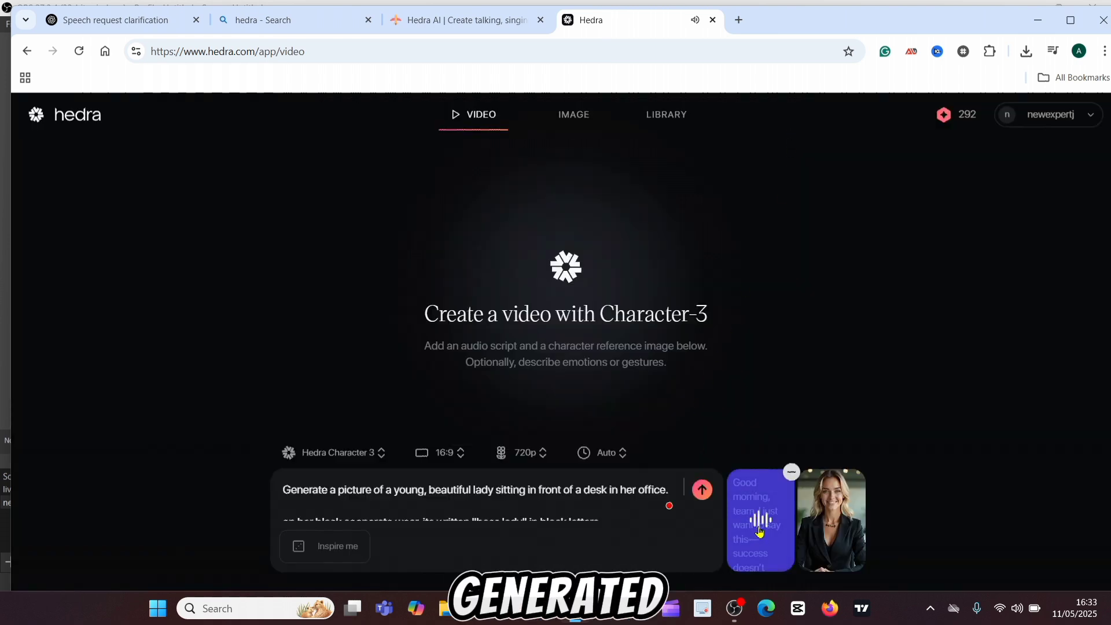
{"action": "left_click", "coordinate": [702, 490]}
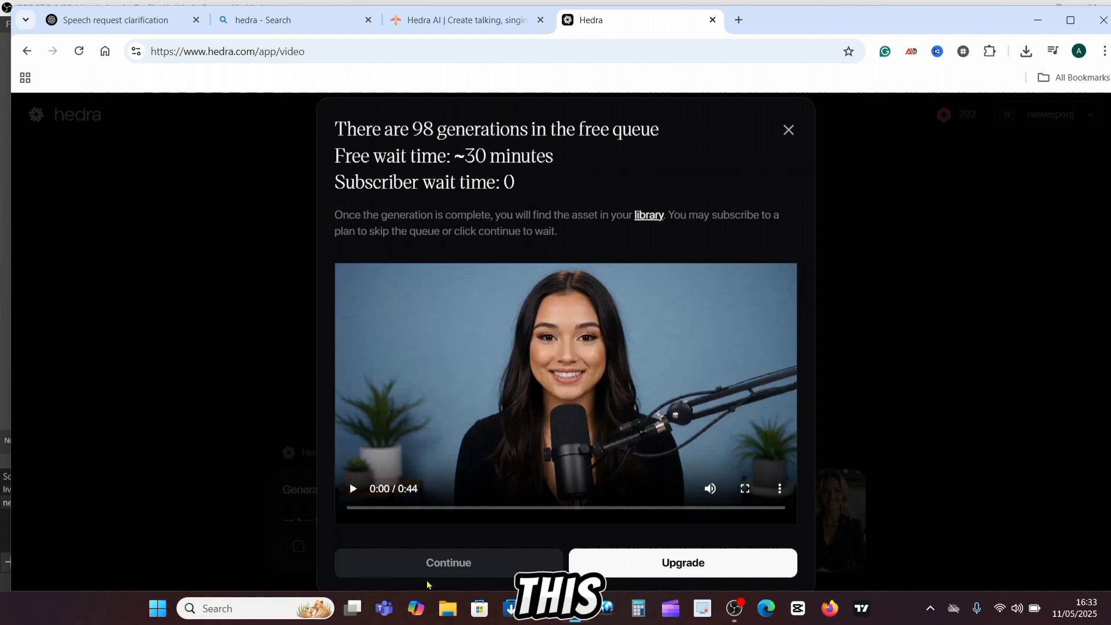
{"action": "left_click", "coordinate": [451, 563]}
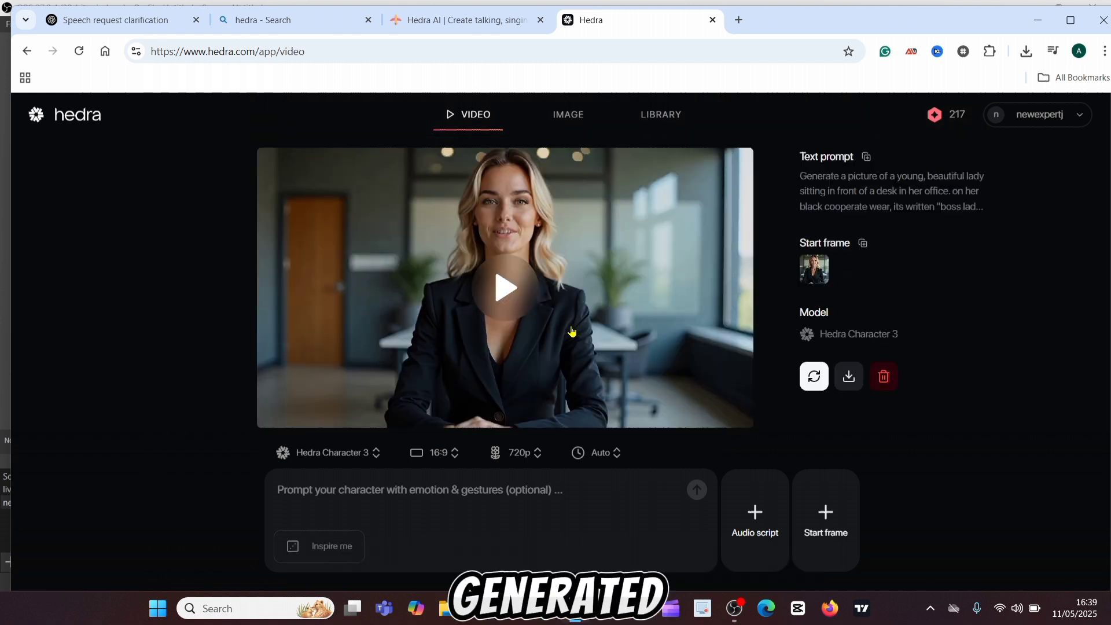
{"action": "left_click", "coordinate": [507, 292]}
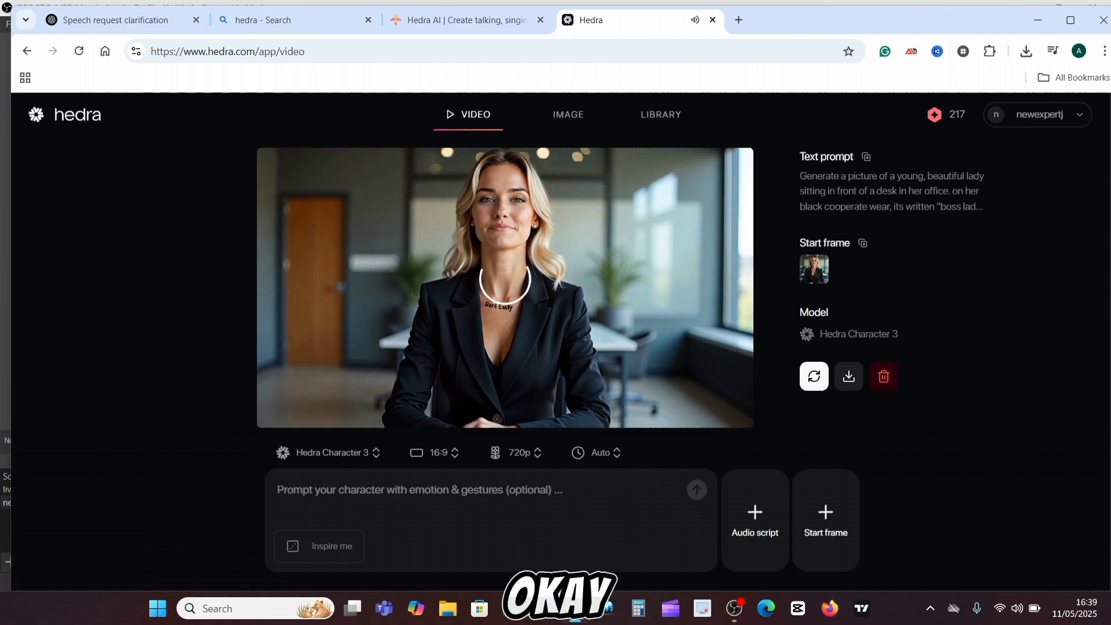
{"action": "left_click", "coordinate": [509, 289]}
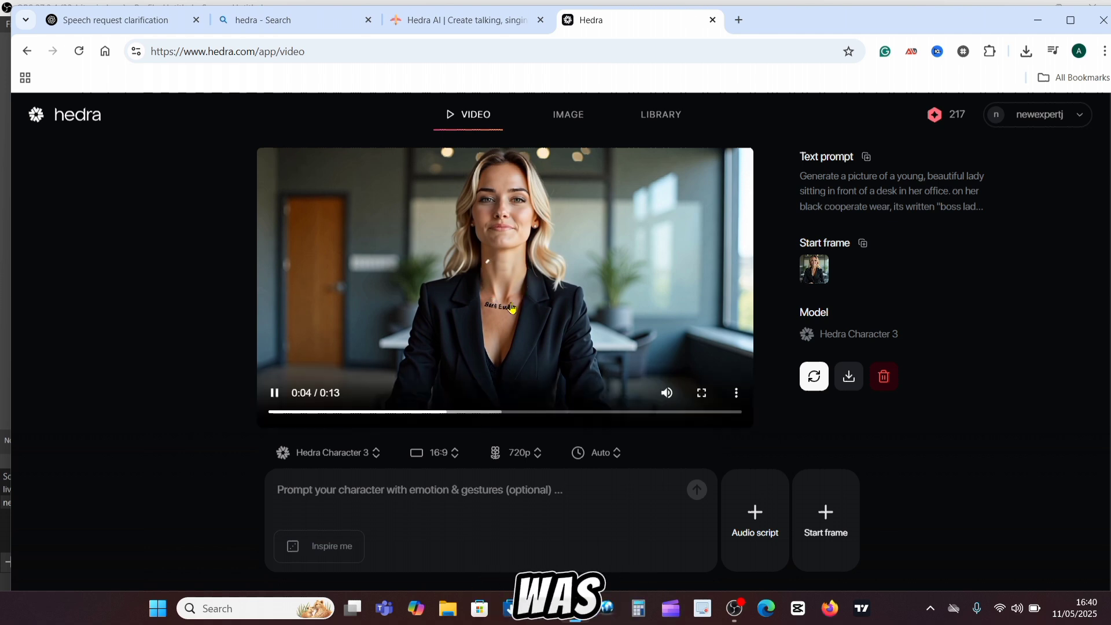